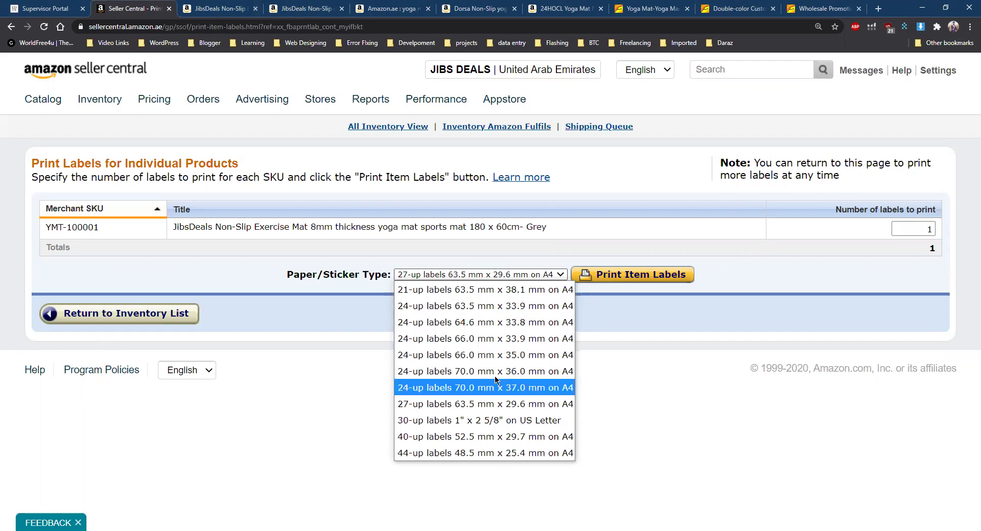
- Print 500 item labels for SKU YMT-100001 on 27-up 63.5 mm x 29.6 mm A4 sticker sheets and accept the barcode reminder
left_click(509, 405)
double_click(908, 231)
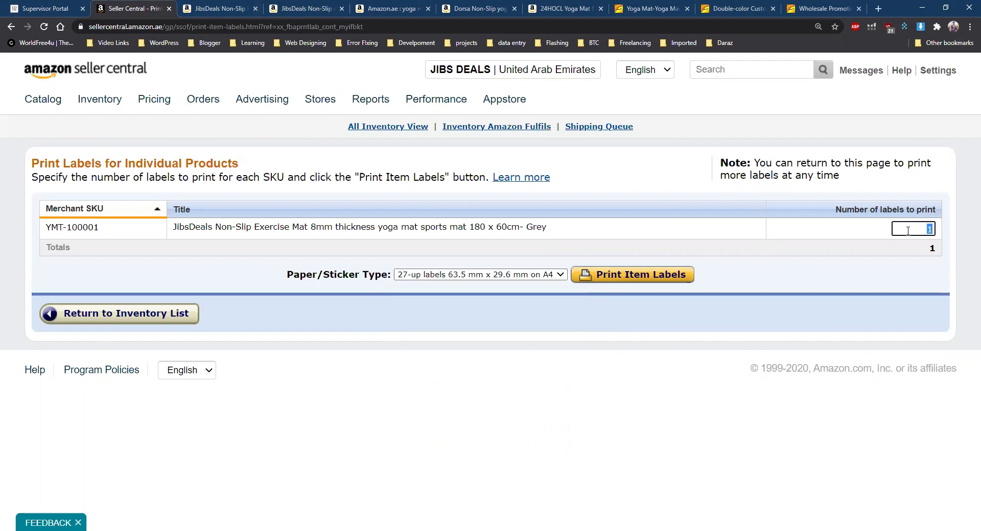
type("500")
left_click(664, 279)
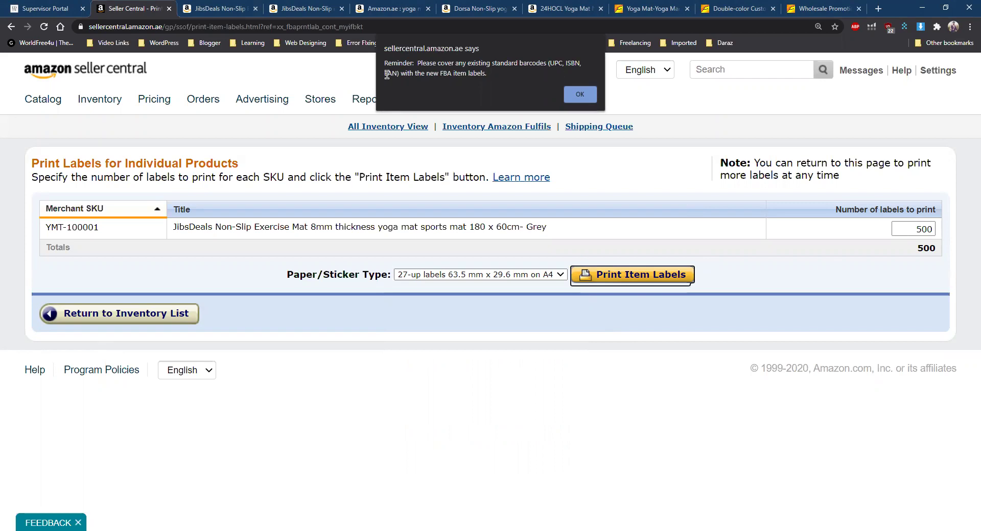
left_click(574, 98)
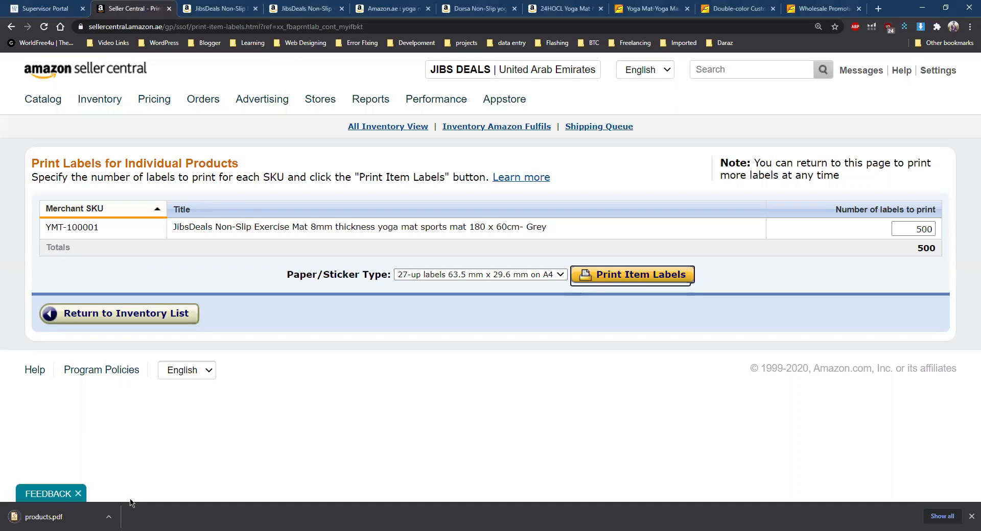
- Open the downloaded products.pdf, examine the barcode labels across its pages and up close, and close the file
left_click(46, 517)
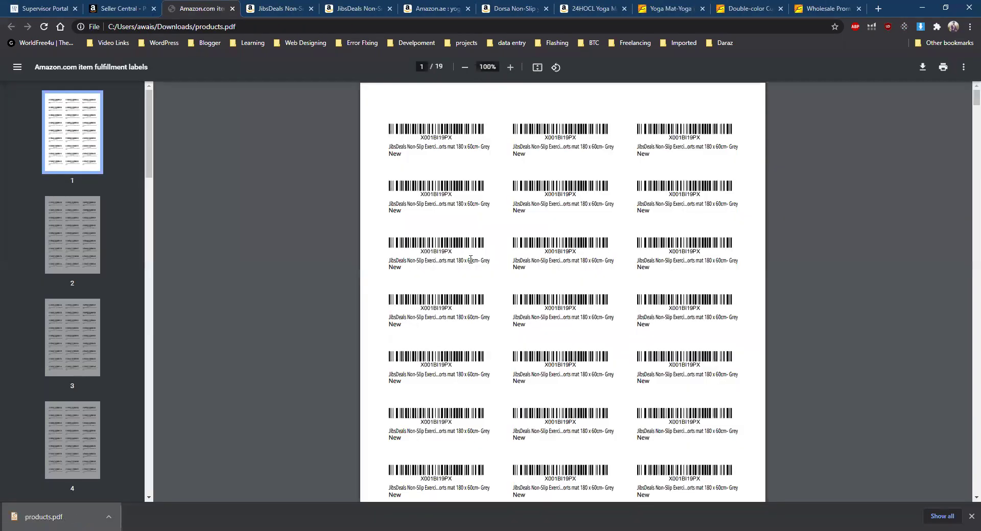
left_click_drag(389, 147, 496, 147)
left_click(746, 186)
scroll(746, 186, "down", 20)
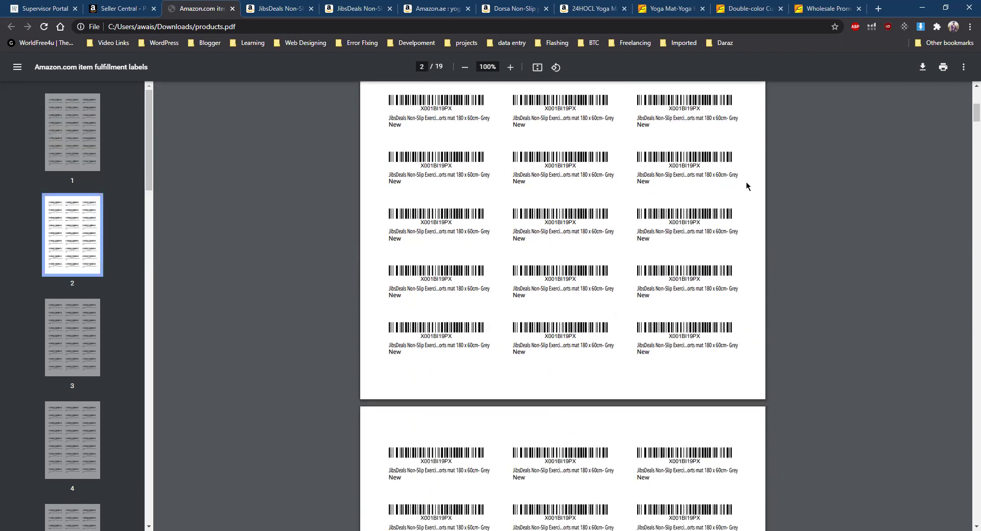
scroll(746, 186, "down", 20)
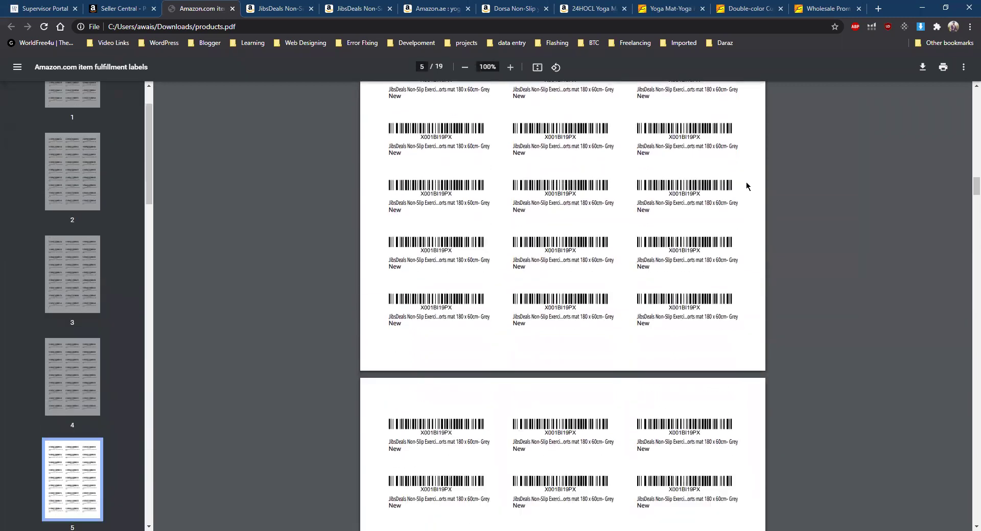
scroll(747, 185, "up", 8)
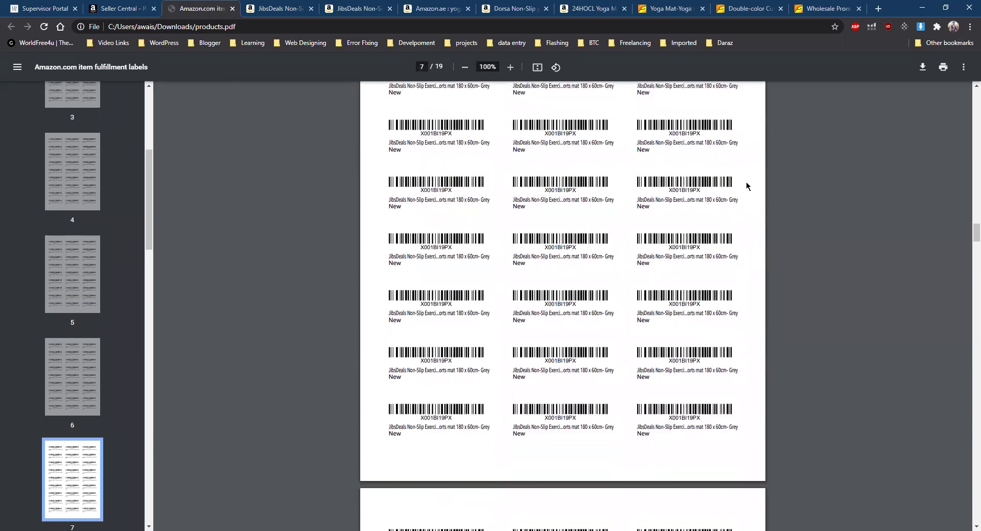
scroll(746, 186, "up", 20)
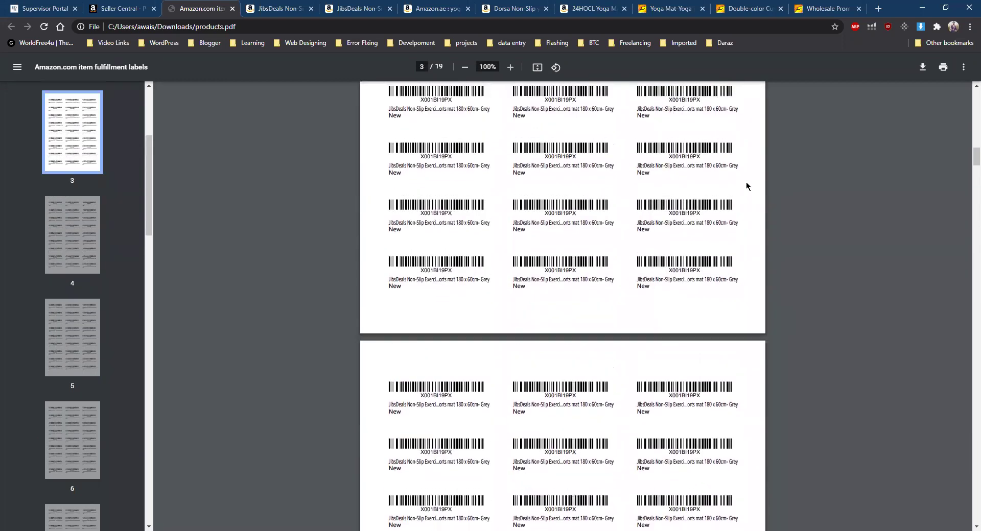
scroll(746, 186, "up", 8)
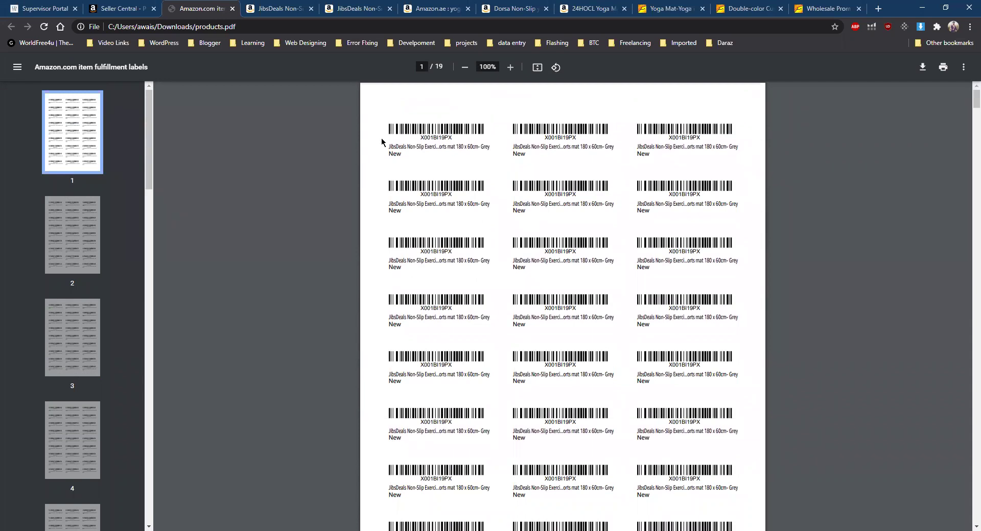
scroll(666, 242, "up", 5, "ctrl")
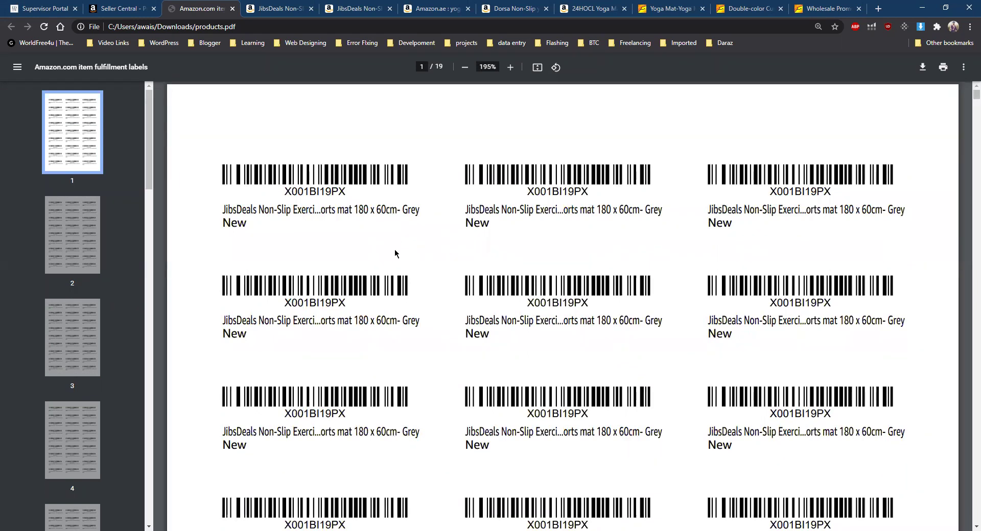
scroll(396, 254, "down", 2)
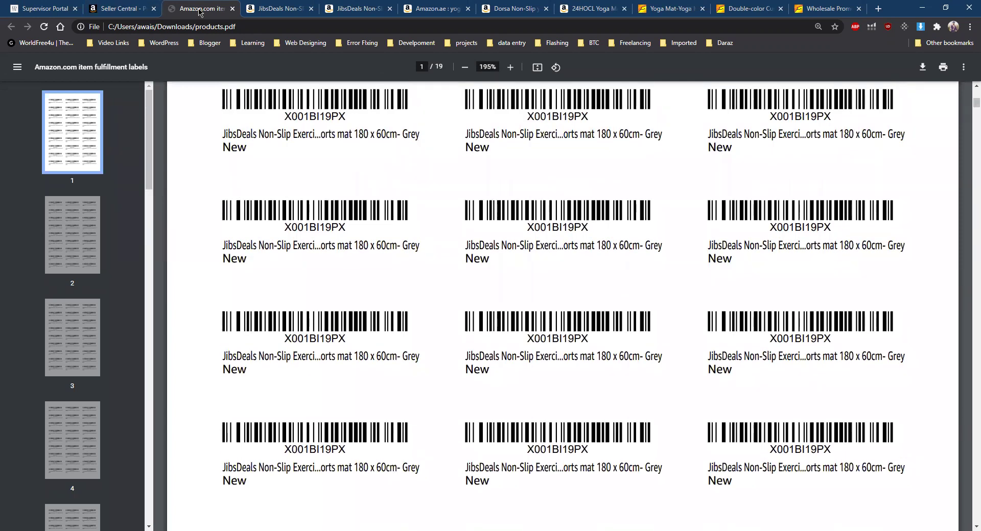
middle_click(199, 12)
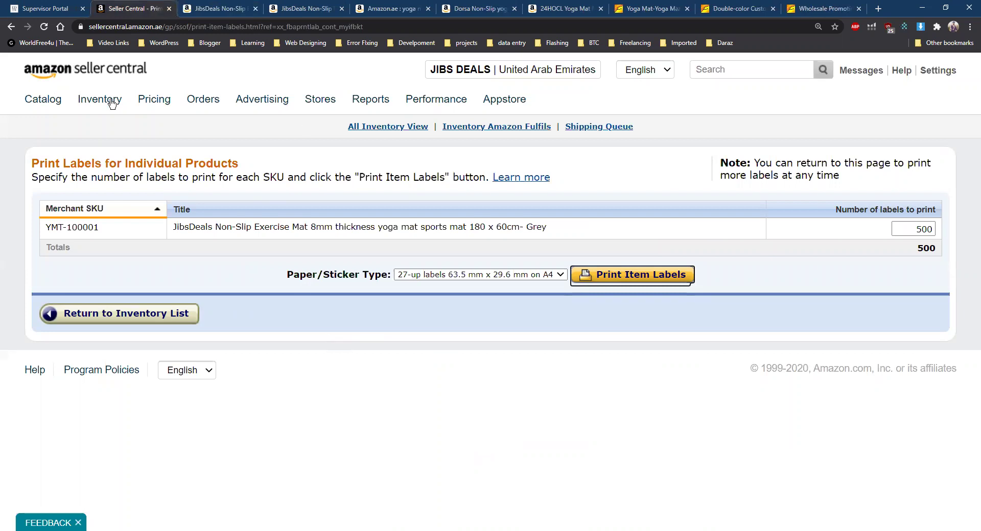
- From Manage Inventory, convert the yoga mat listing YMT-100001 to Fulfilled by Merchant
mouse_move(109, 100)
left_click(113, 129)
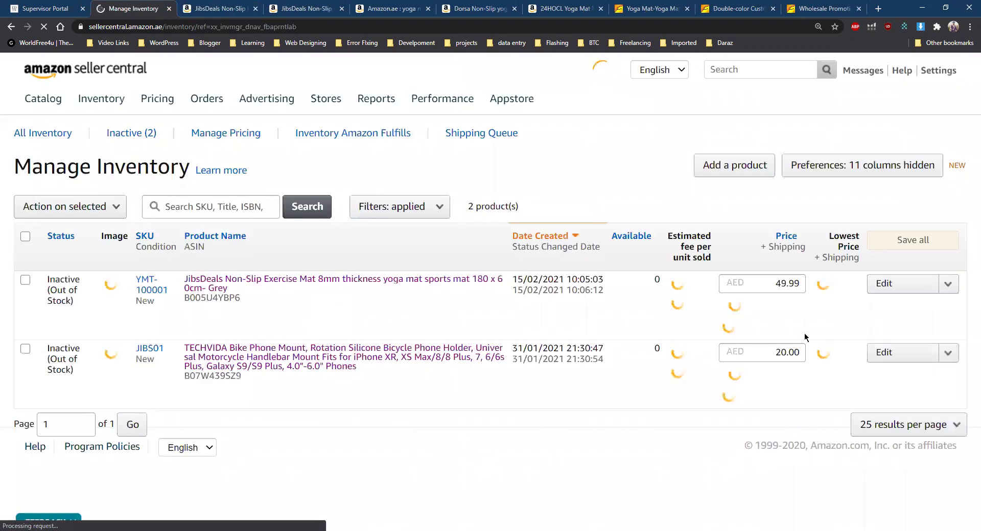
left_click(953, 304)
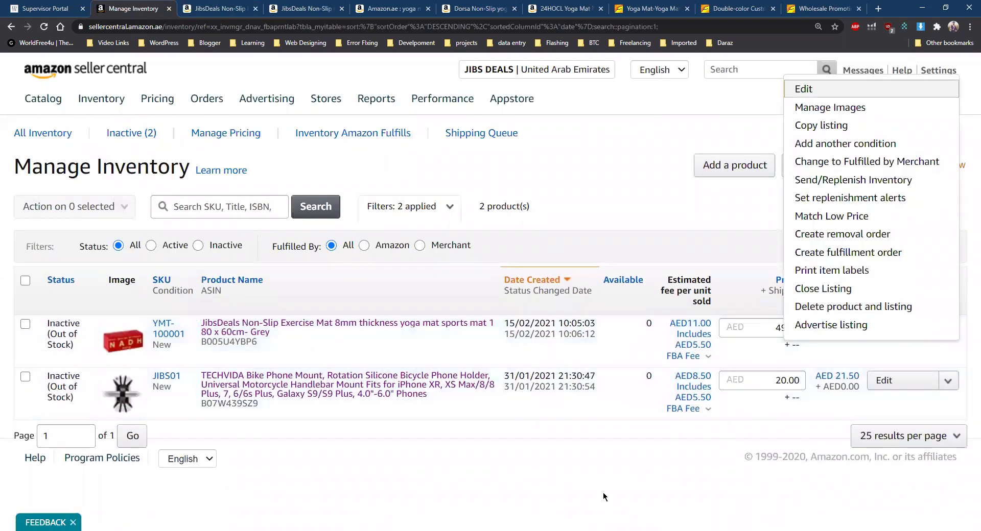
left_click(879, 162)
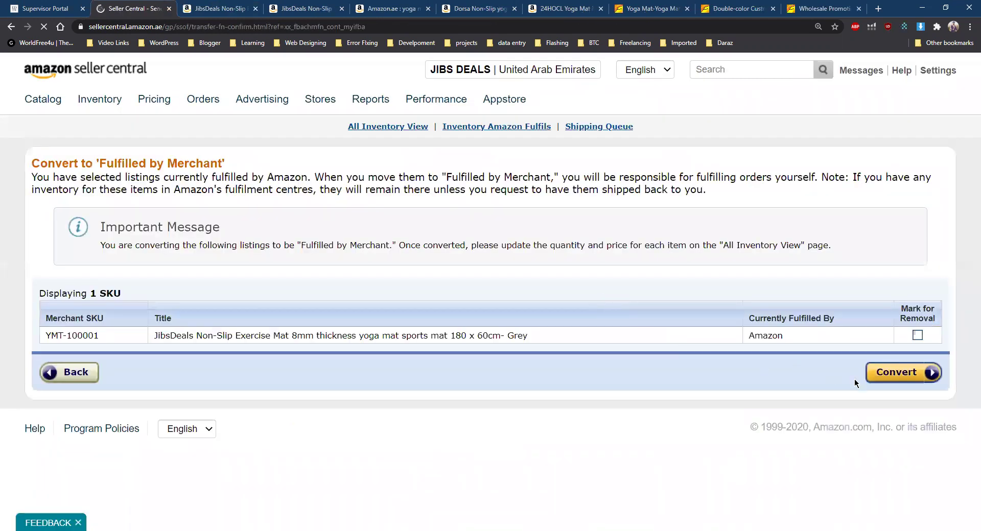
left_click(887, 385)
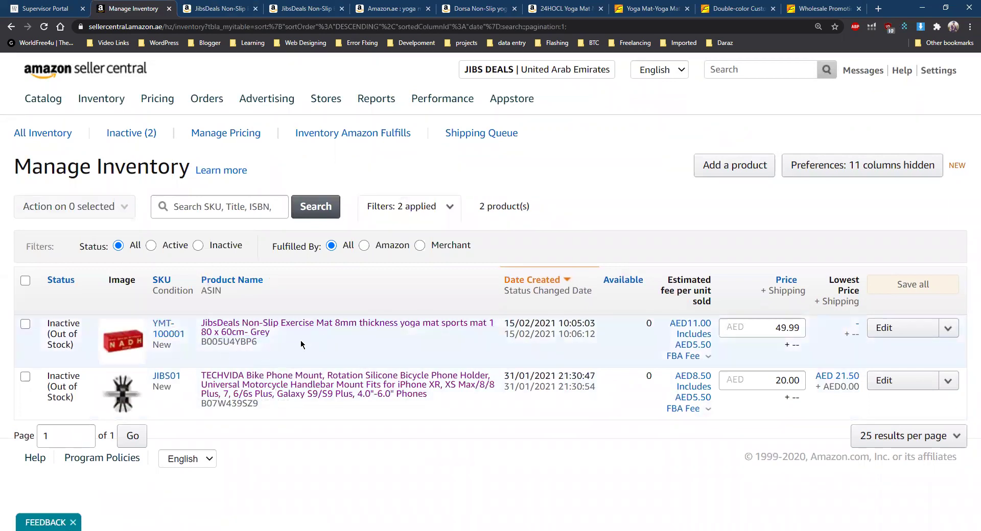
- Filter the inventory by merchant fulfilment and review the inactive listings on the Fix Your Products page
left_click(420, 247)
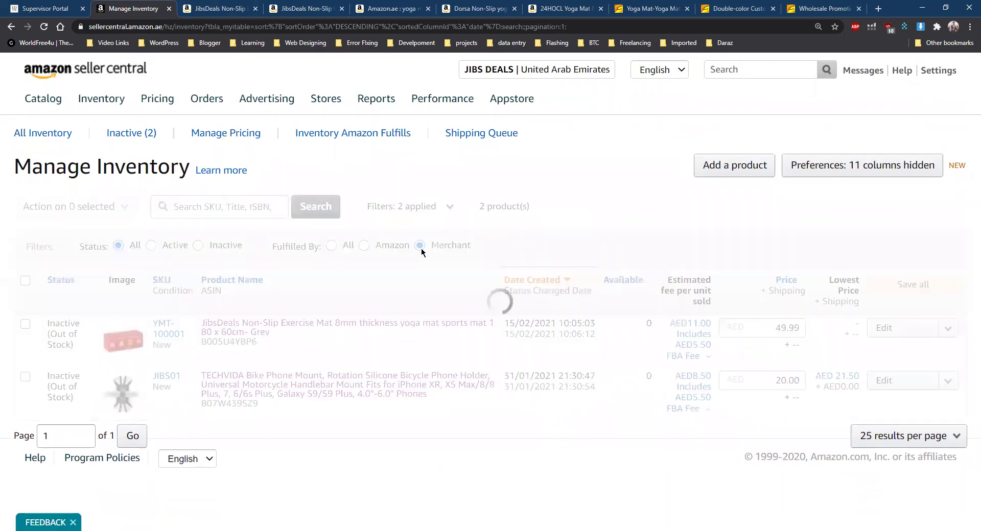
left_click(150, 133)
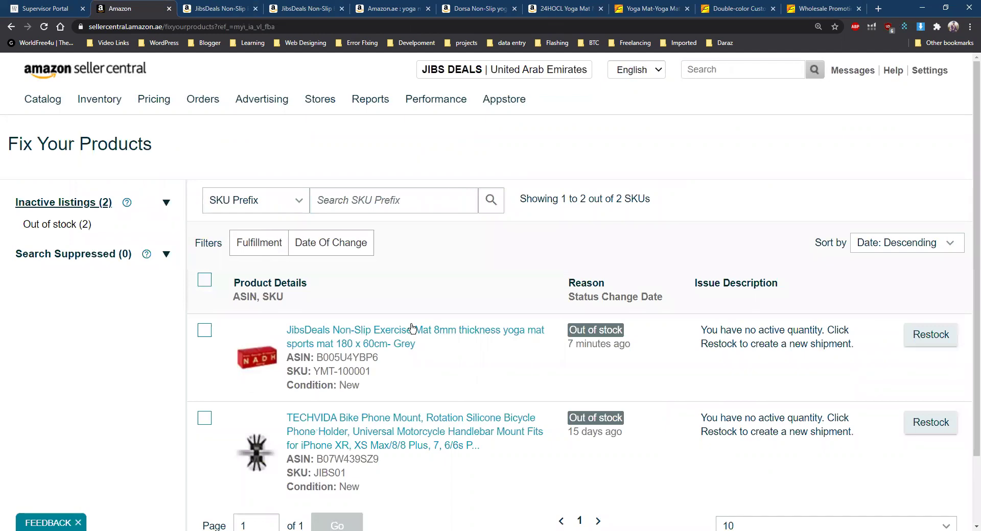
scroll(409, 327, "down", 3)
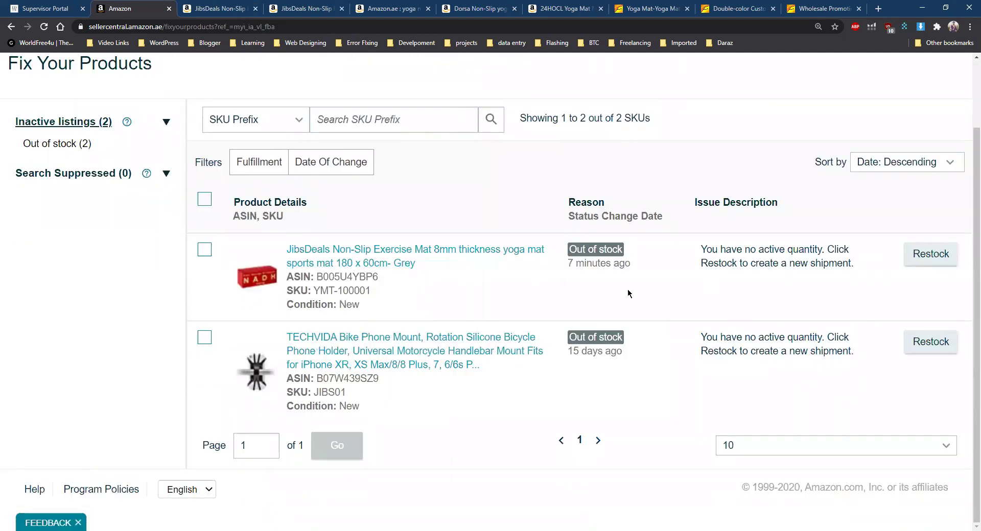
scroll(641, 306, "up", 3)
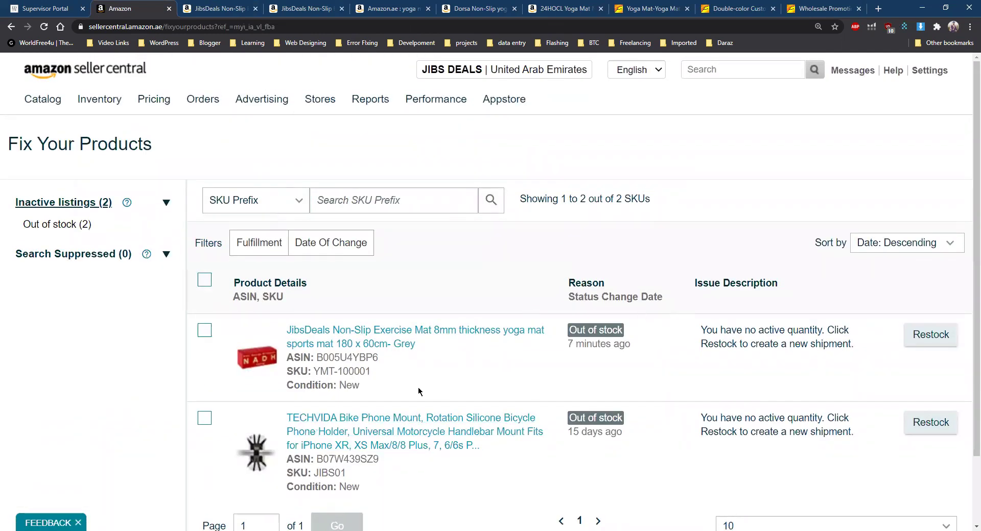
- Return to Manage Inventory, check the listings fulfilled by Merchant, and set the fulfilment filter back to All
mouse_move(110, 105)
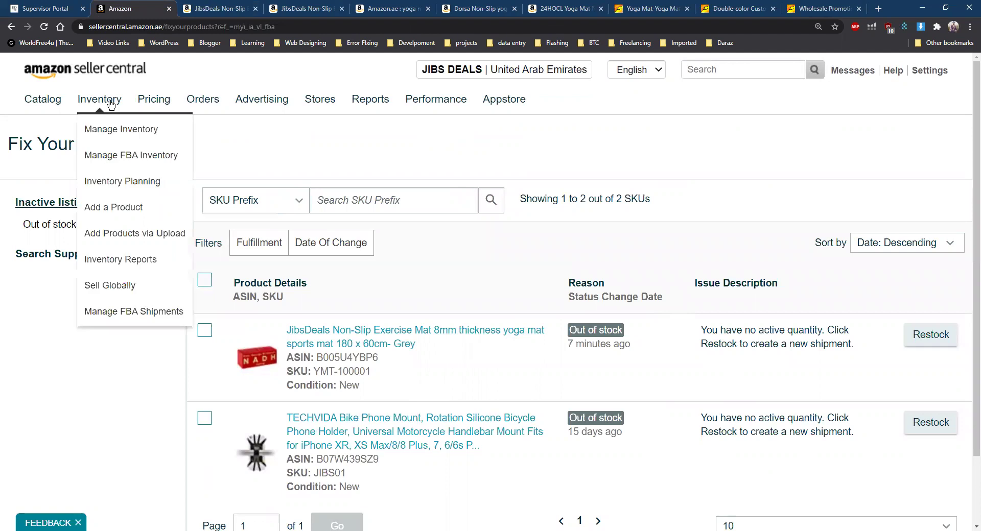
left_click(120, 139)
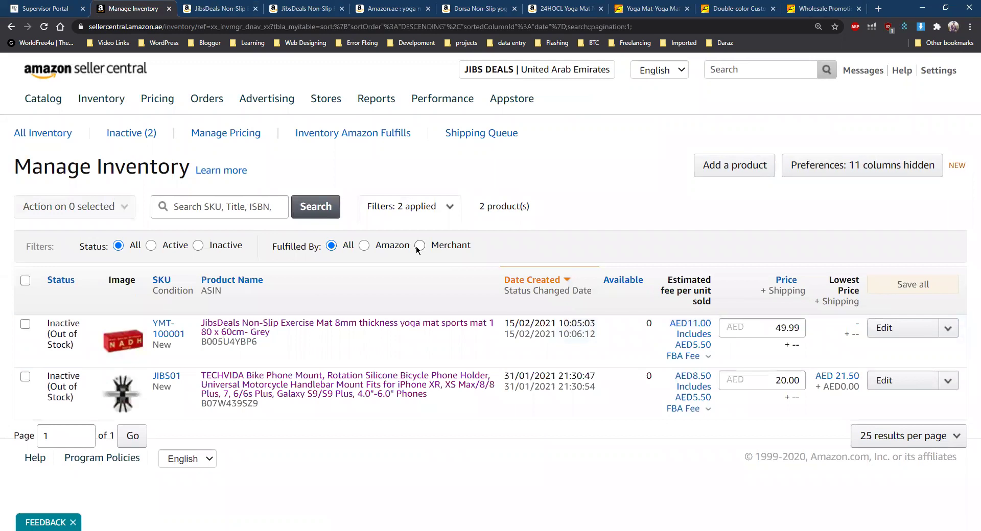
left_click(419, 246)
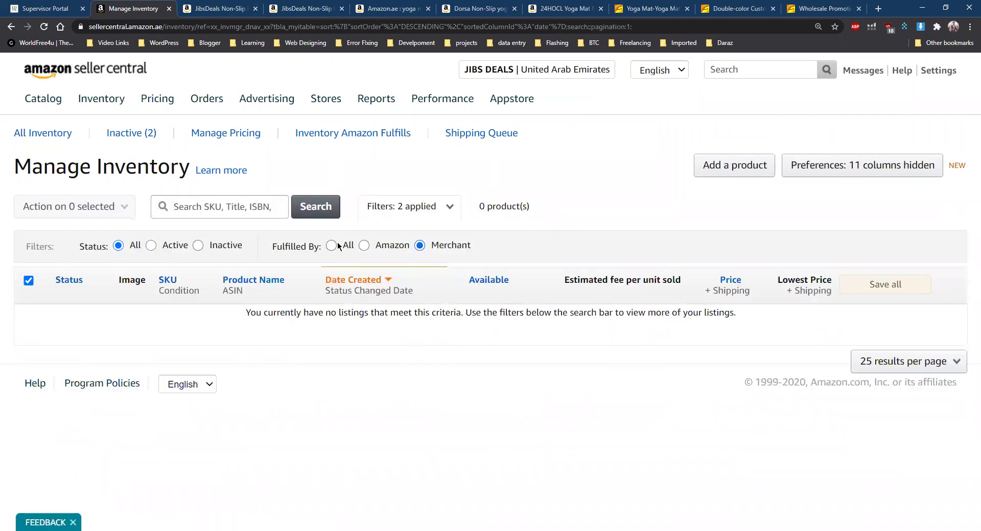
left_click(331, 246)
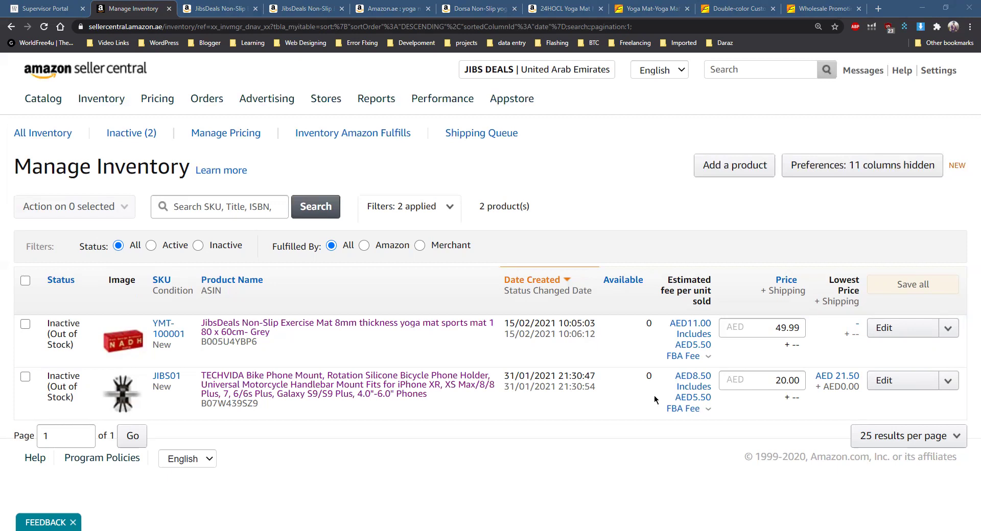
- View the item label printing page for SKU YMT-100001 and go back to the inventory list
left_click(948, 330)
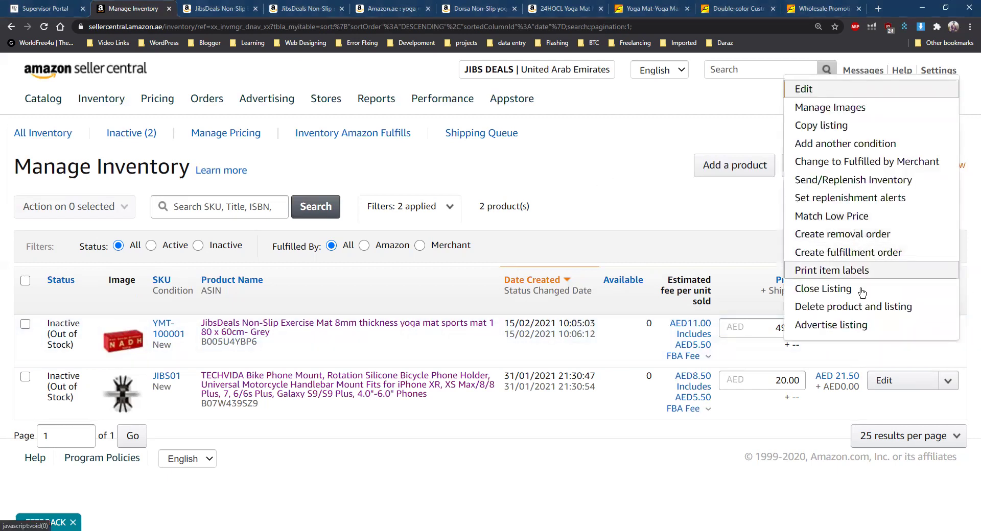
left_click(859, 272)
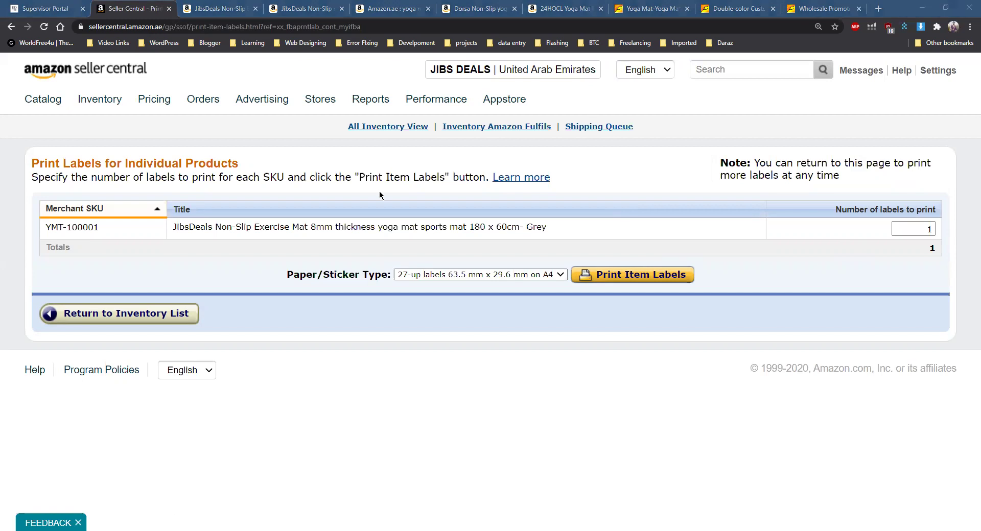
key("ctrl+w")
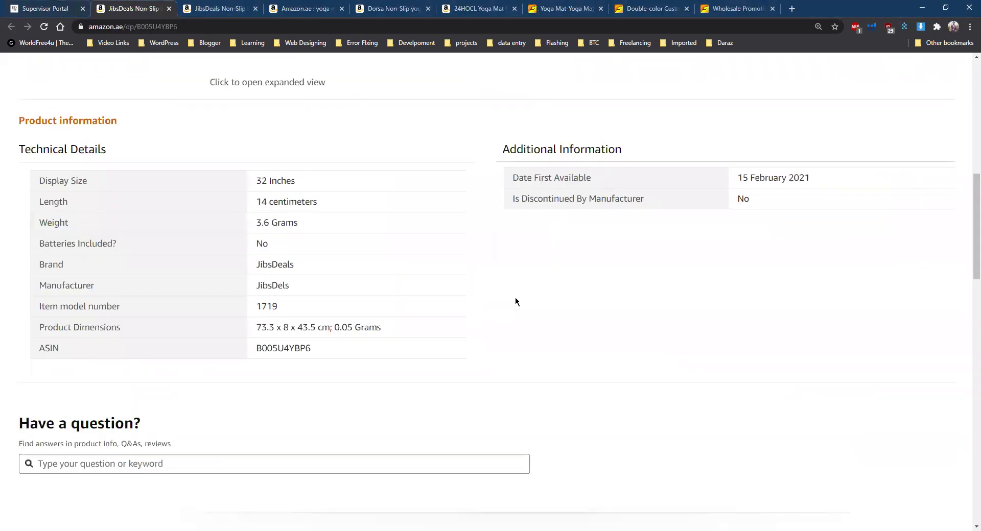
scroll(153, 178, "up", 5)
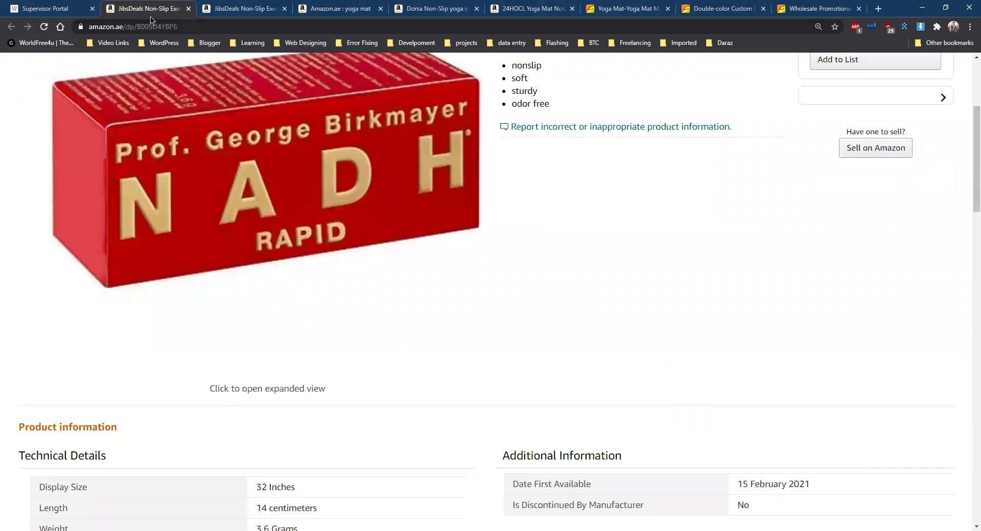
key("ctrl+shift+t")
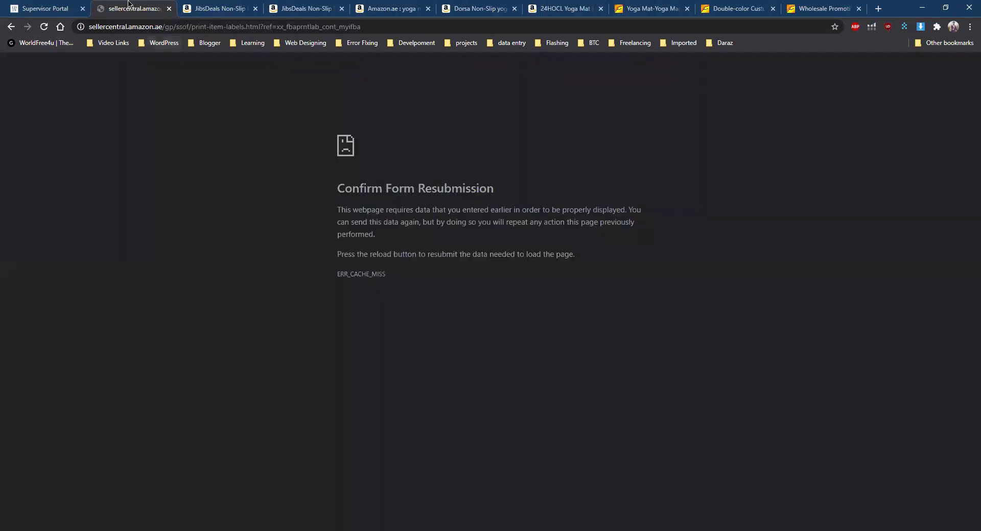
left_click(9, 27)
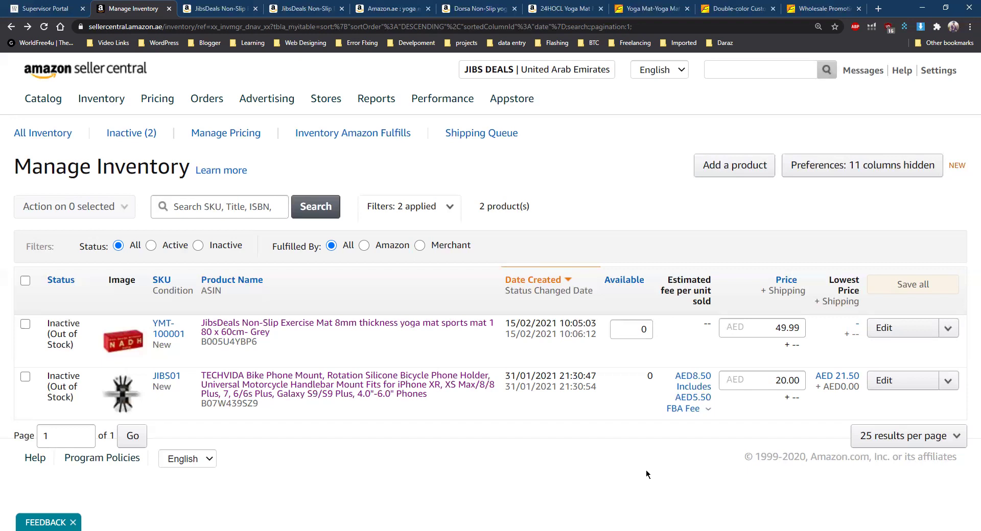
left_click(949, 330)
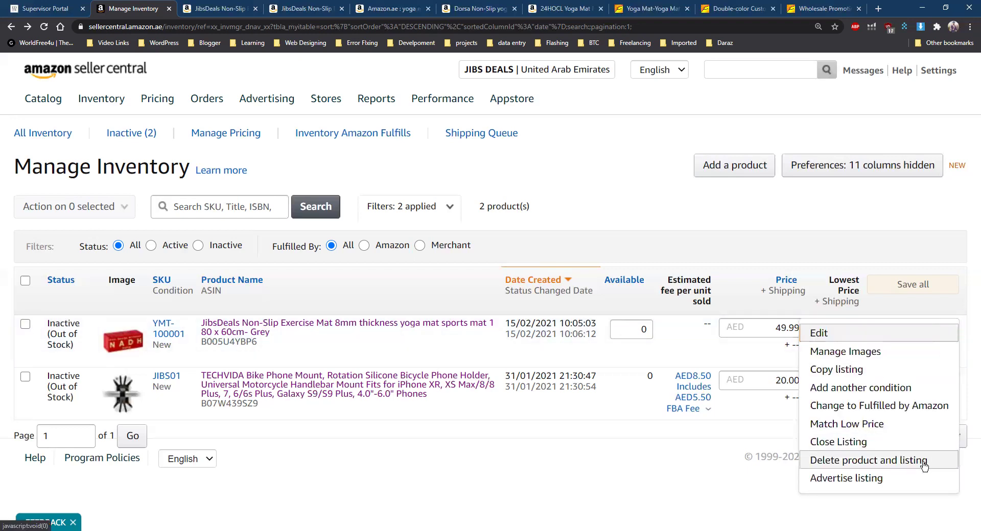
left_click(709, 467)
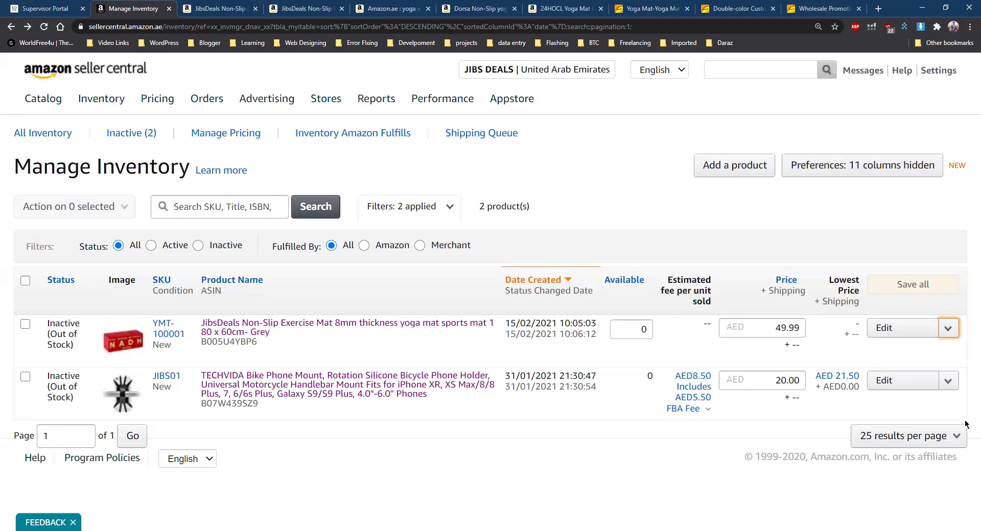
- View the Send/Replenish Inventory ship-from address form for the JIBS01 phone mount and go back to the inventory list
left_click(946, 382)
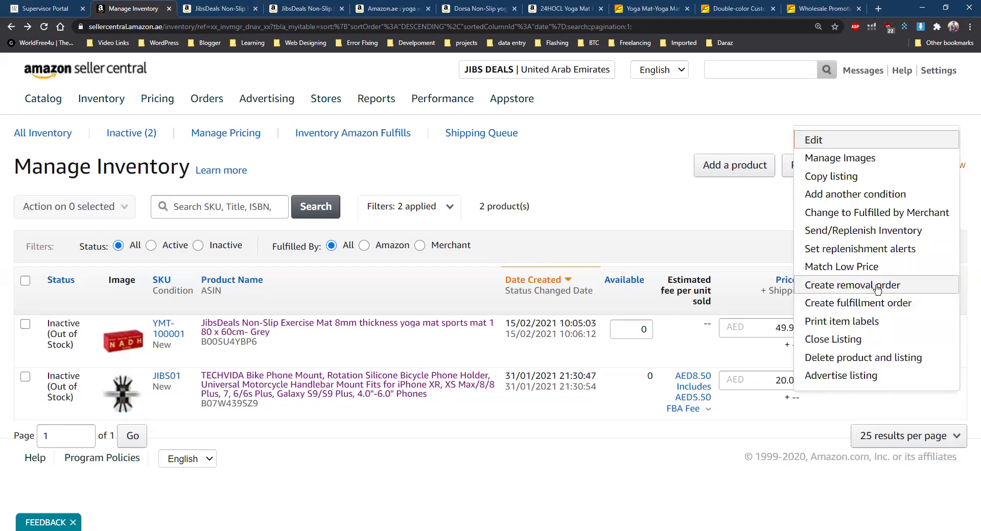
left_click(876, 231)
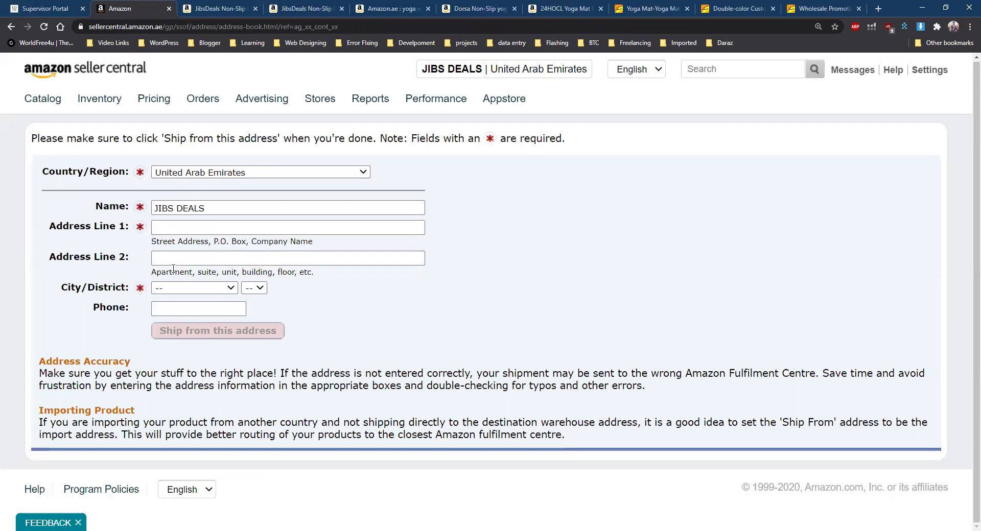
left_click(172, 289)
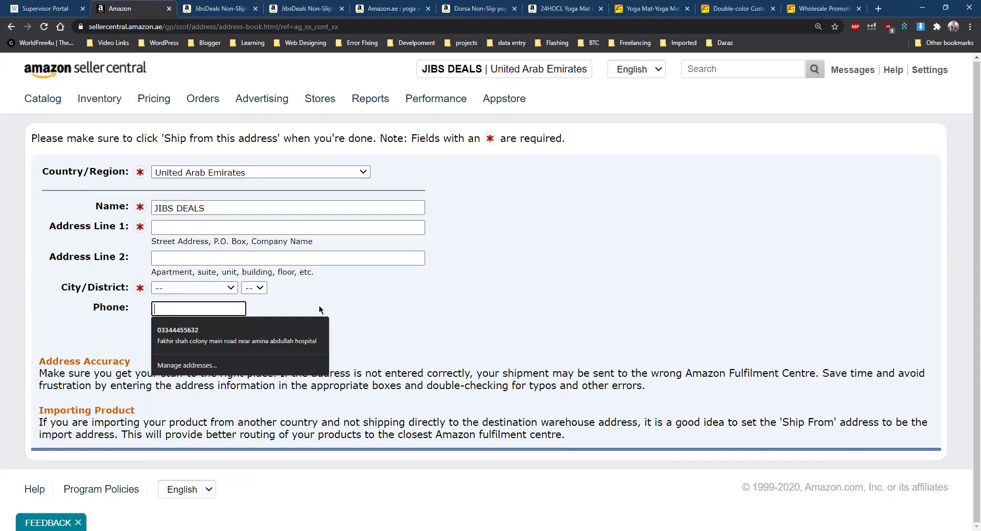
left_click(431, 319)
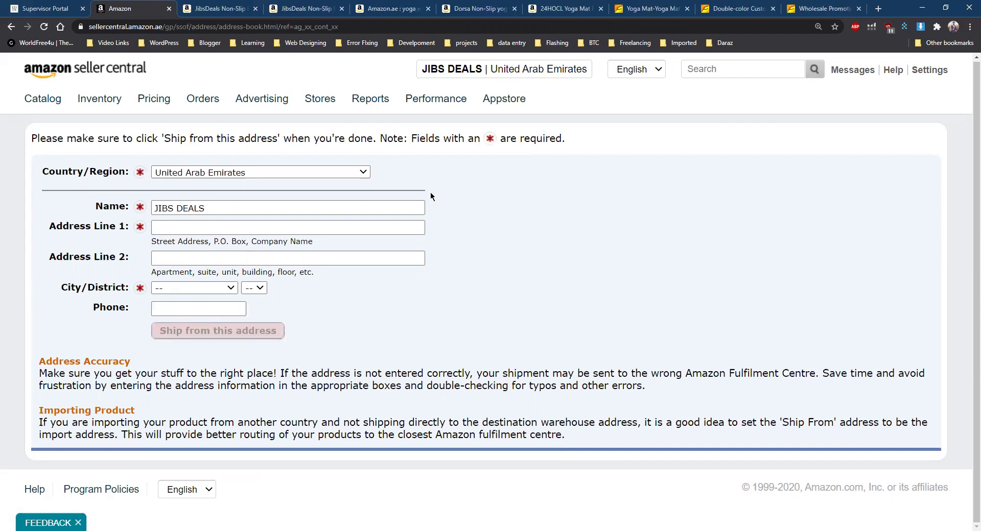
left_click(9, 27)
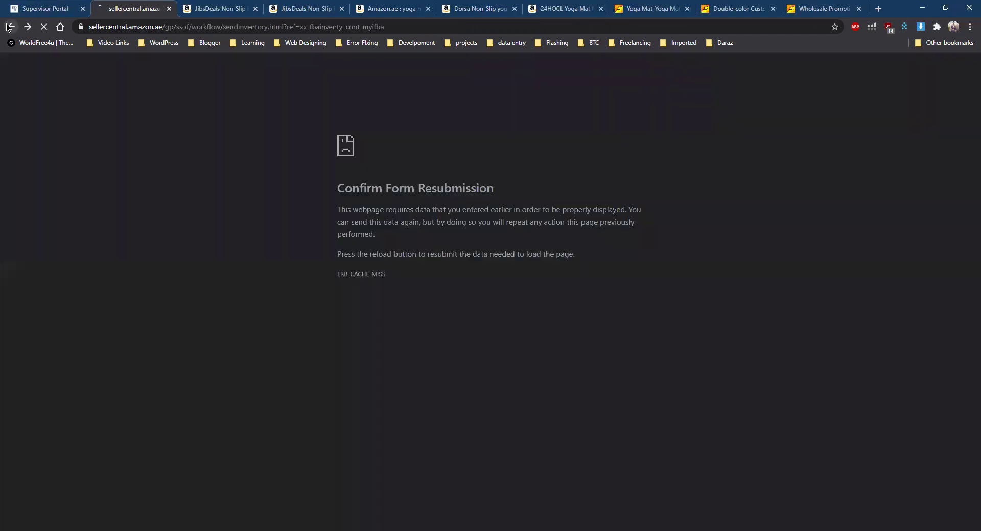
left_click(9, 27)
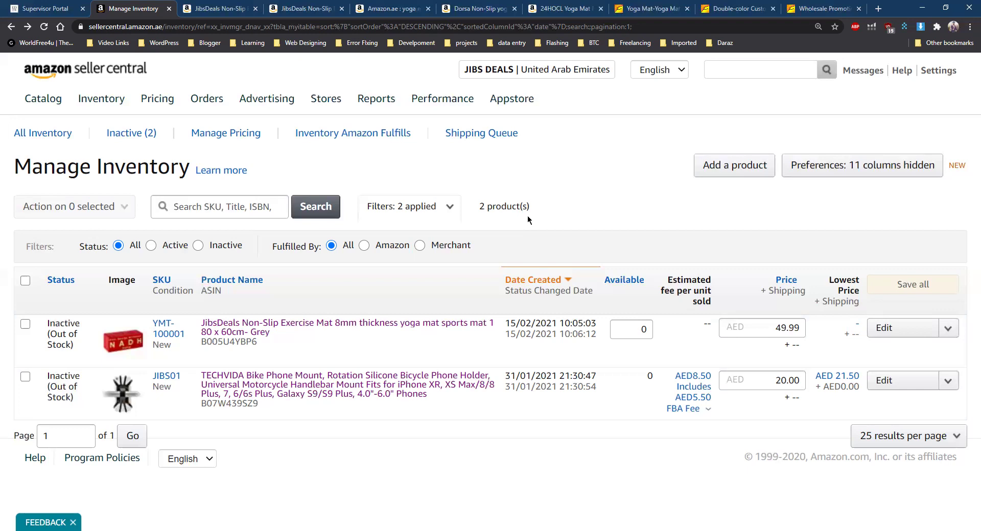
- Close the two JibsDeals product page tabs and delete the product and listing of yoga mat SKU YMT-100001
middle_click(207, 5)
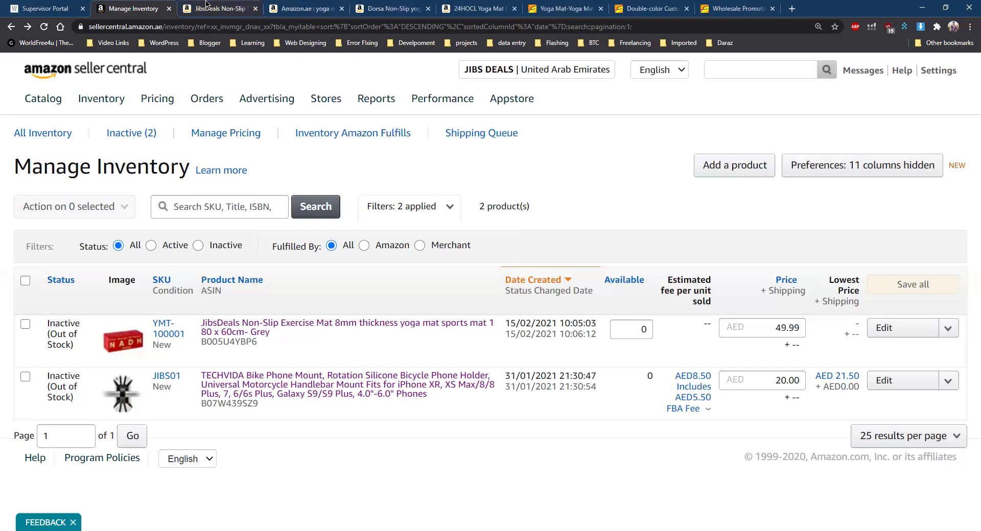
middle_click(207, 5)
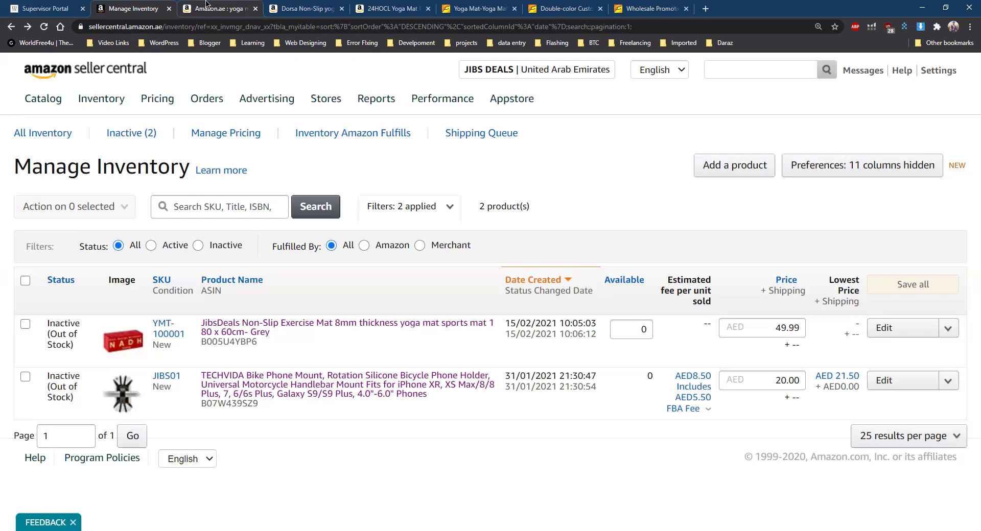
left_click(947, 328)
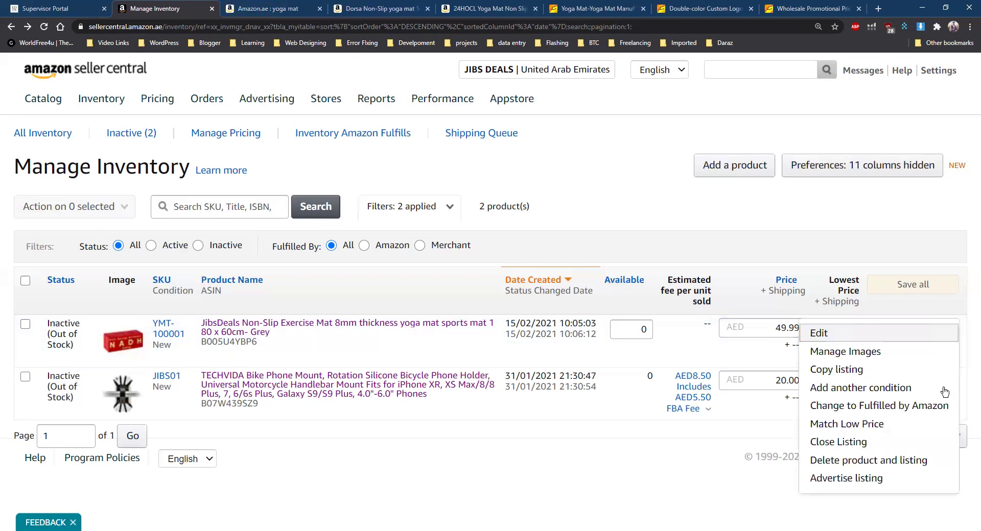
left_click(899, 460)
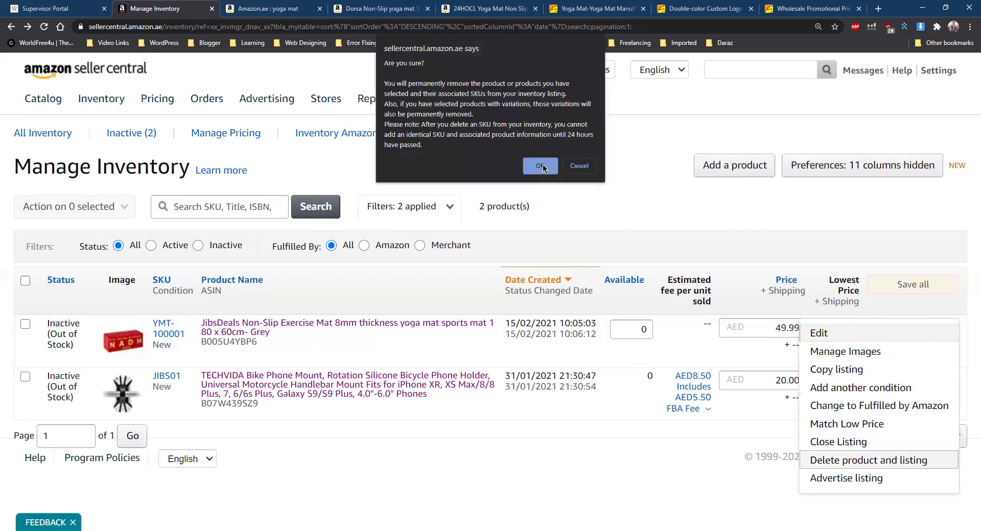
left_click(543, 166)
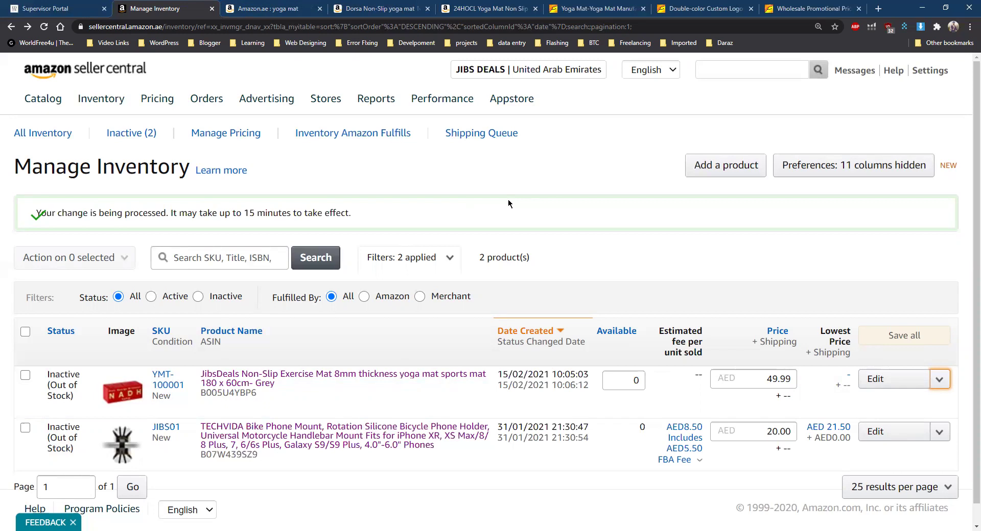
- Check the inactive listings on the Fix Your Products page and return to Manage Inventory
left_click(129, 134)
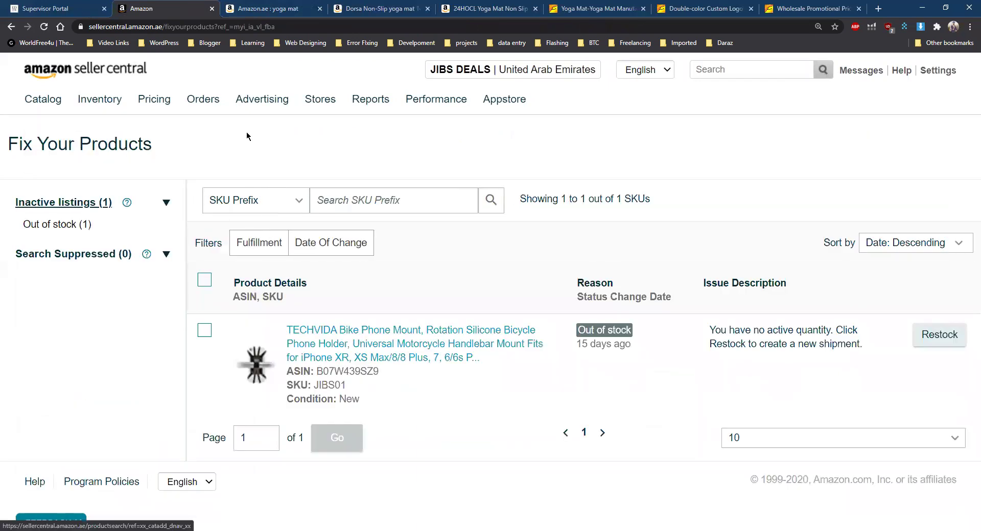
mouse_move(109, 100)
left_click(117, 129)
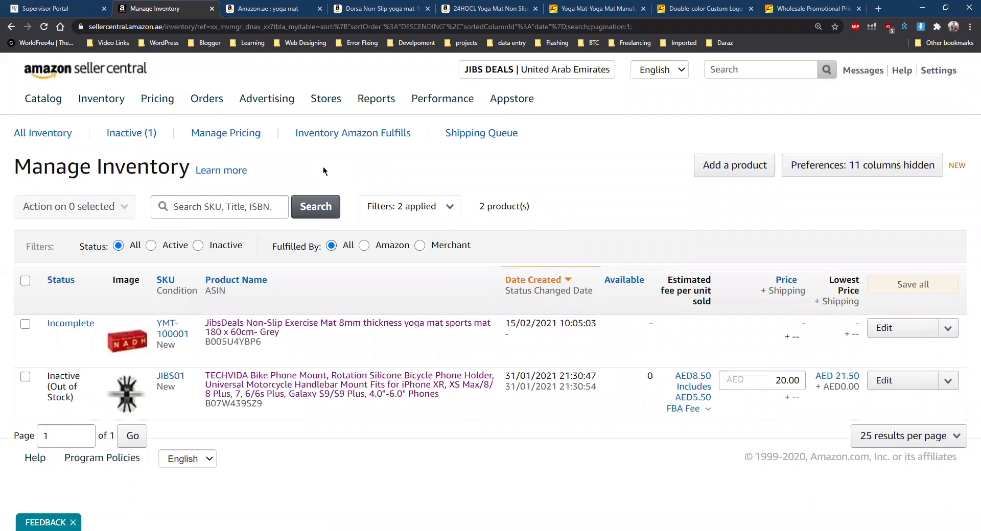
- Delete the incomplete YMT-100001 product and listing again and reopen the inactive listings page
left_click(948, 328)
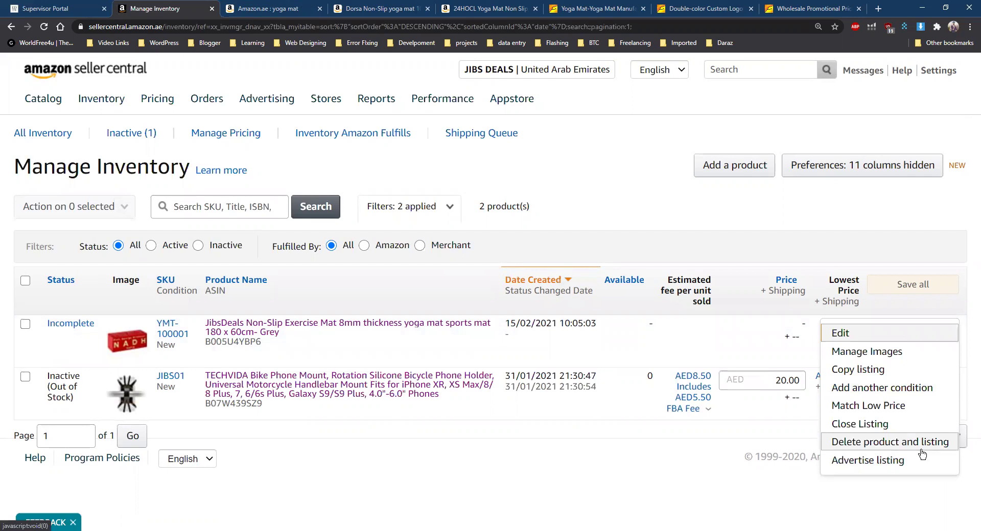
left_click(909, 427)
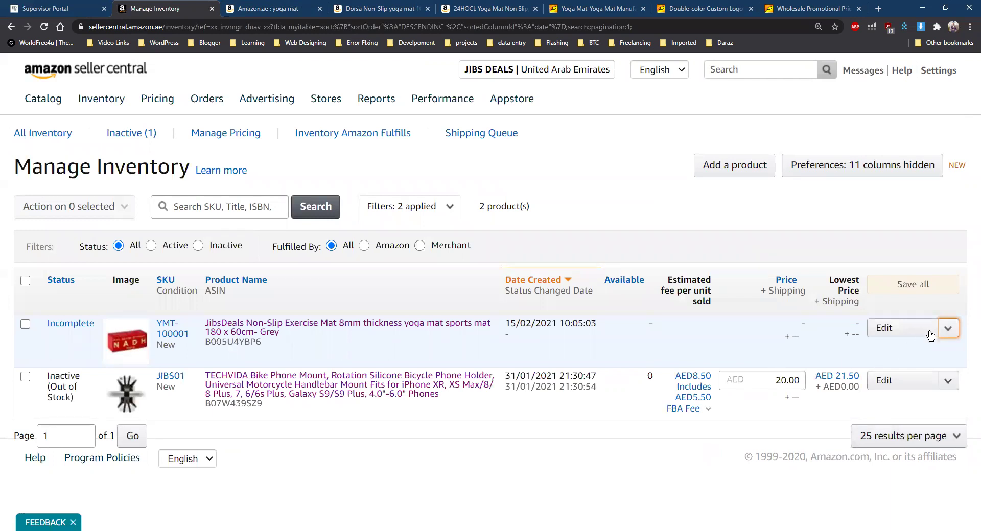
left_click(948, 332)
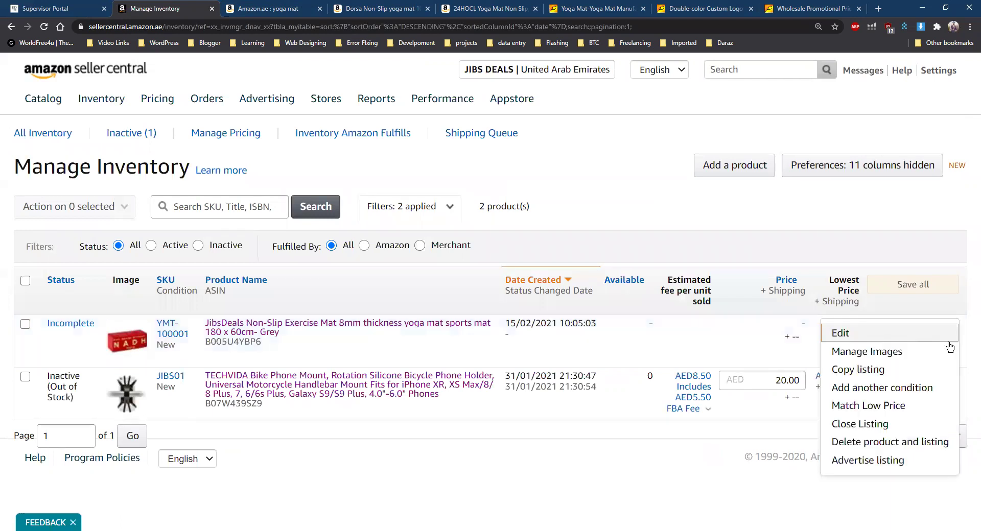
left_click(912, 444)
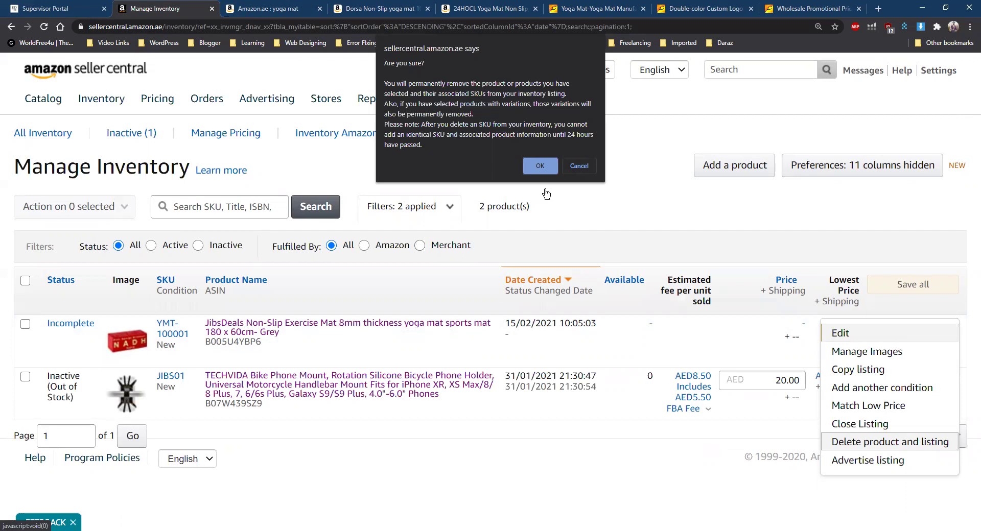
left_click(537, 167)
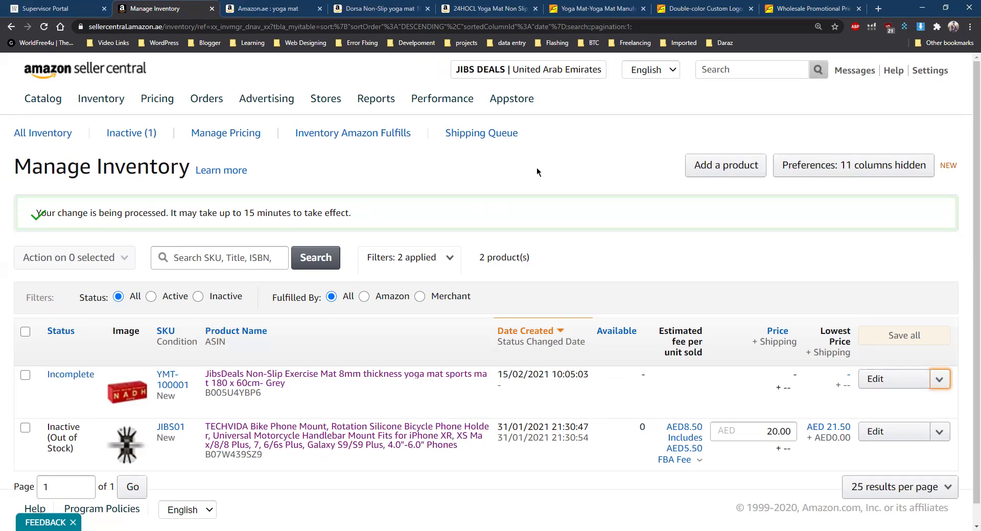
left_click(131, 132)
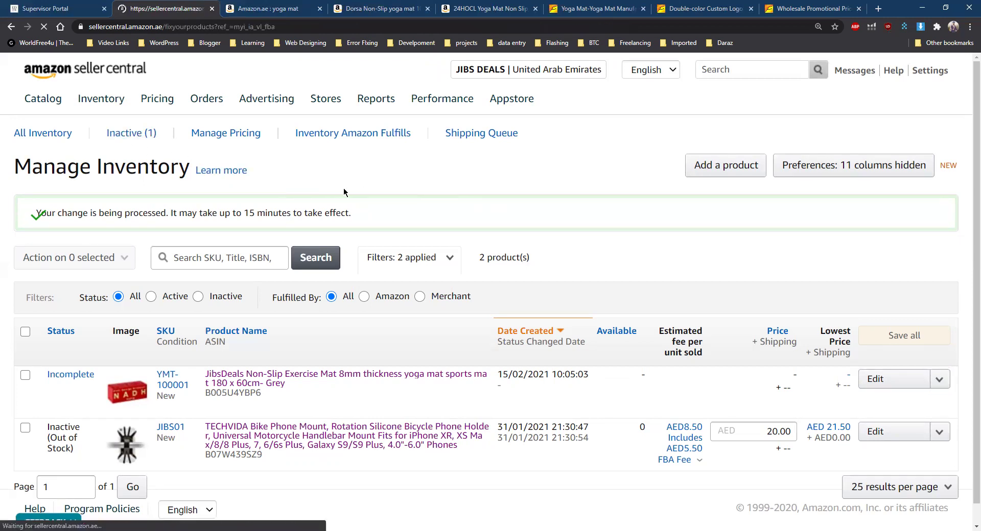